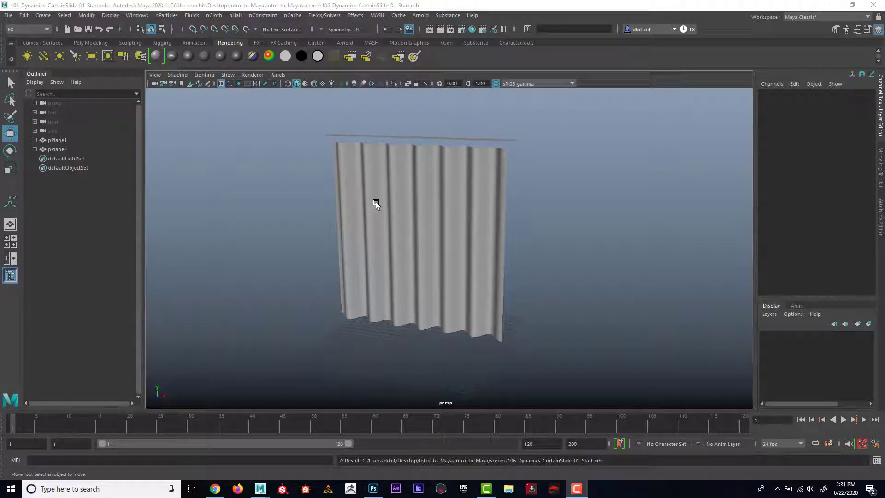
Step: Orbit around the curtain and rail, then select the curtain plane pPlane1
mouse_move(436, 181)
alt+mouse_down()
mouse_move(424, 188)
mouse_move(437, 199)
mouse_move(422, 217)
mouse_move(444, 203)
mouse_move(436, 198)
alt+mouse_up()
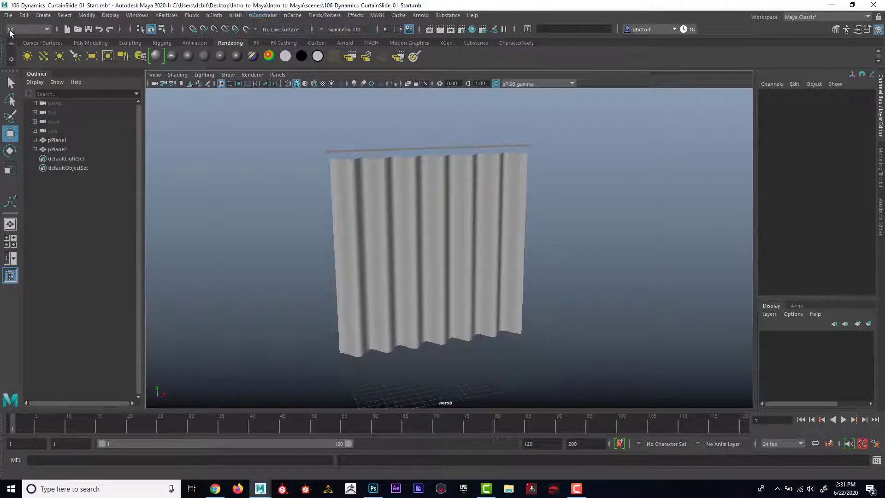
click(262, 18)
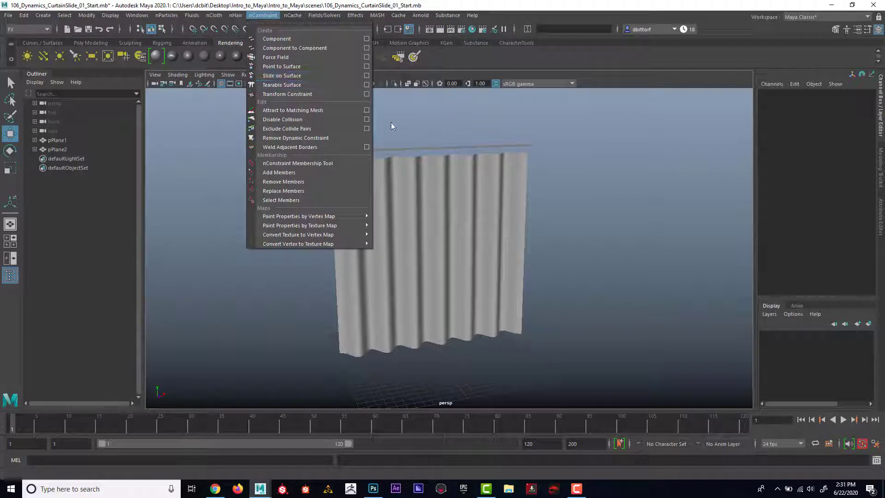
click(503, 203)
alt+drag(563, 198, 469, 184)
click(468, 184)
alt+drag(415, 206, 429, 189)
click(506, 159)
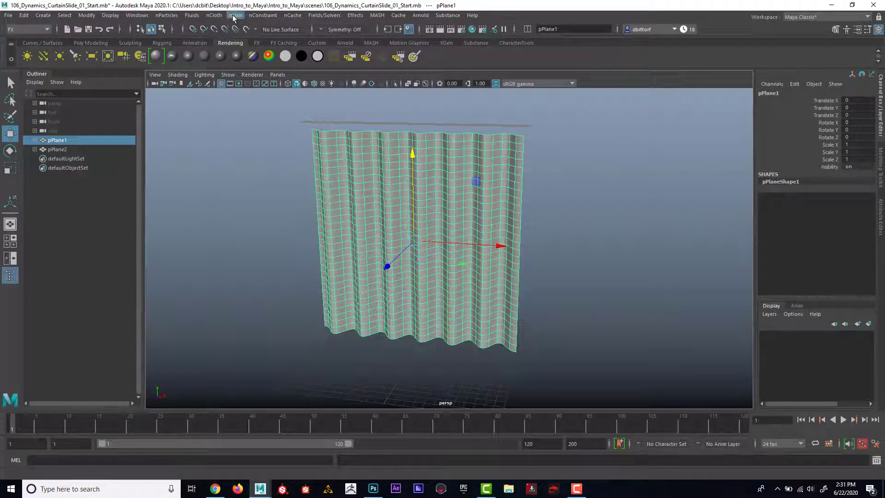
Step: Convert pPlane1 into nCloth object nCloth1 with a new nucleus1 solver
click(212, 15)
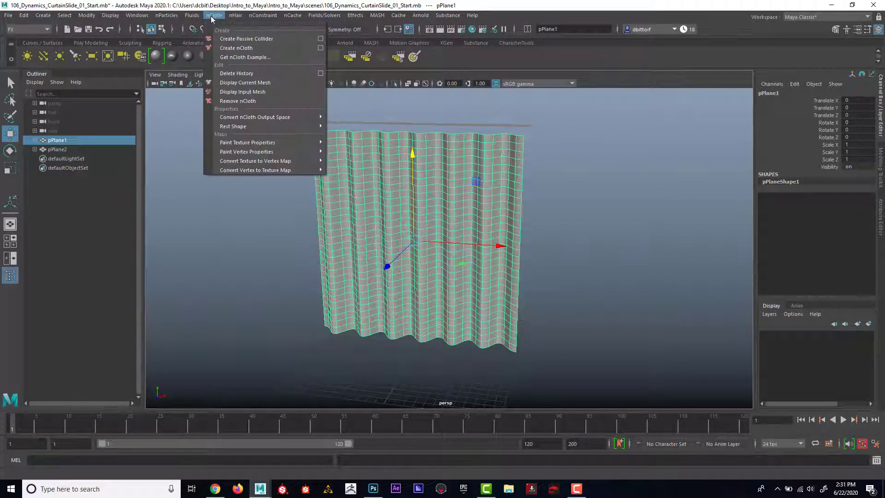
click(238, 49)
alt+drag(576, 198, 549, 191)
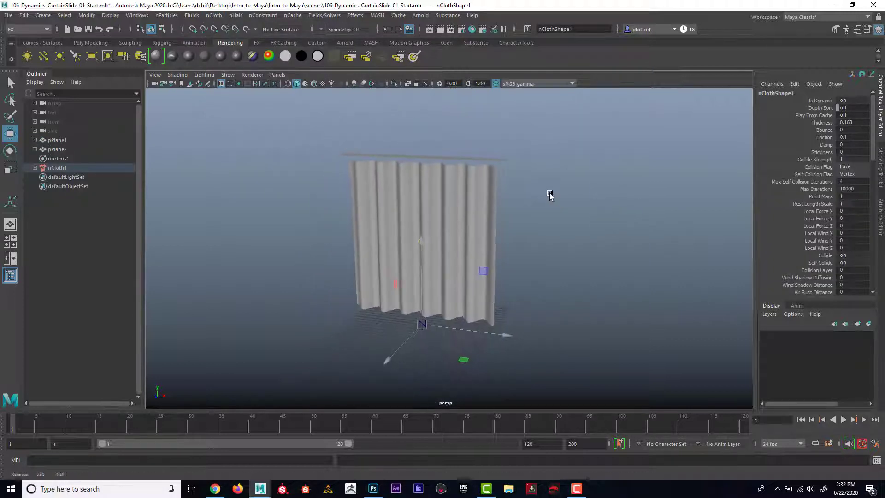
Step: Enable Use Plane under Ground Plane on the nucleus1 solver
click(70, 158)
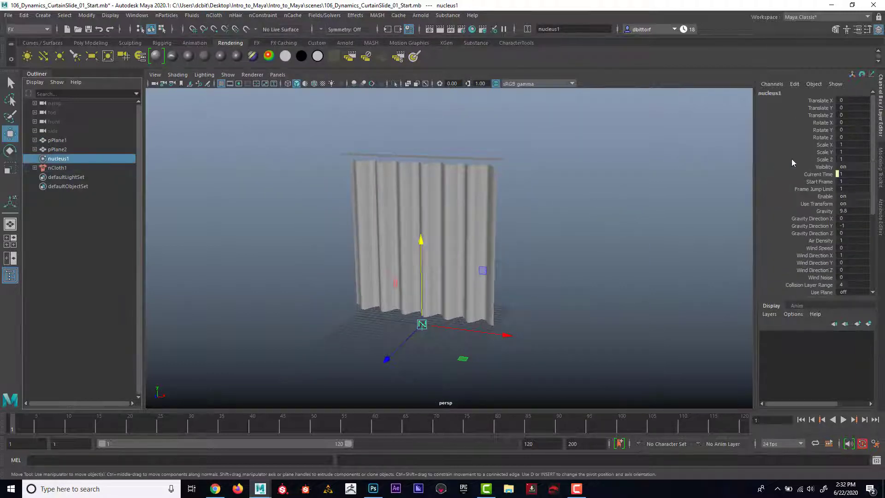
click(882, 209)
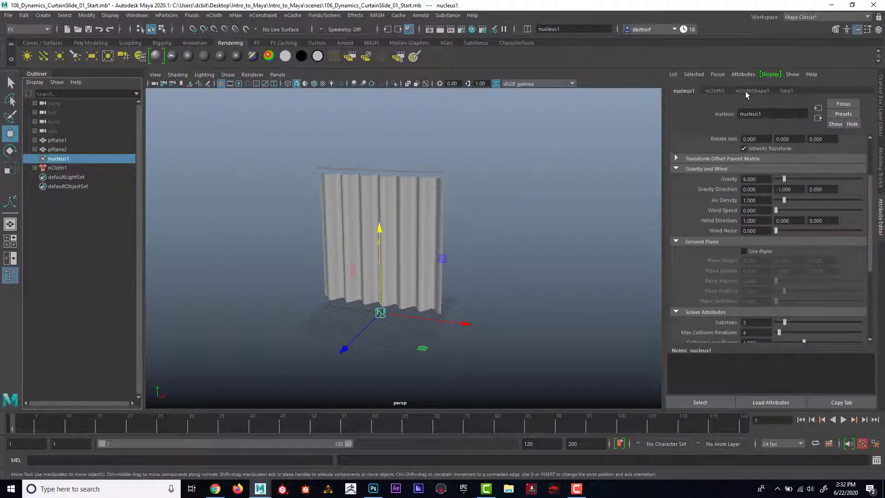
click(749, 251)
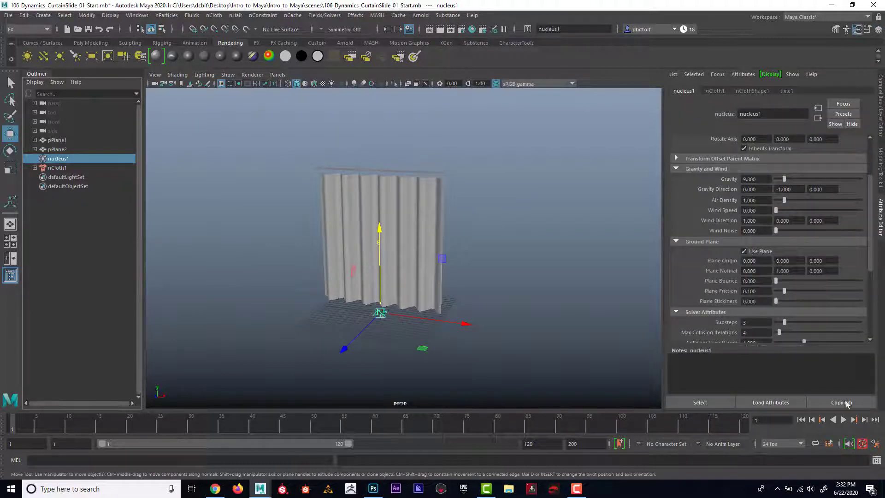
Step: Play a test simulation of the curtain draping, then rewind to frame 1
click(844, 421)
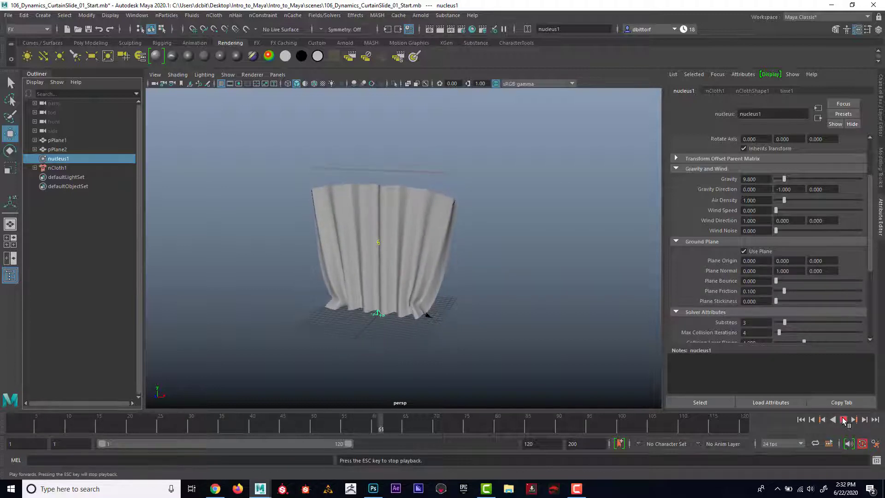
click(844, 421)
click(801, 420)
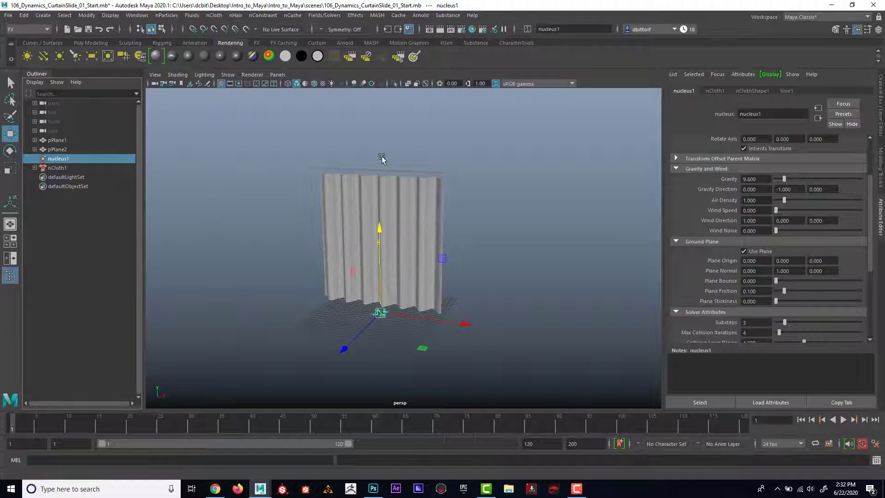
Step: Pin the curtain's top corner vertex with transform constraint dynamicConstraint1
click(348, 194)
scroll(292, 182, up, 5)
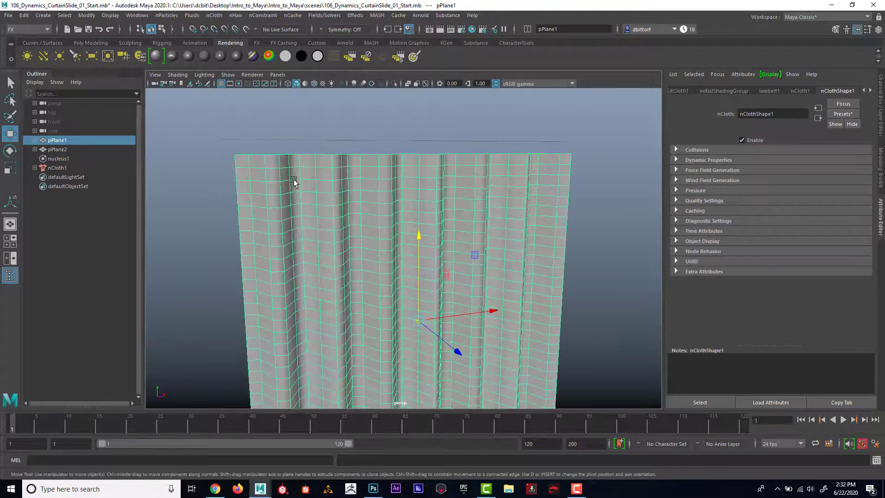
scroll(293, 163, up, 3)
right_drag(277, 152, 267, 146)
click(266, 146)
scroll(266, 146, down, 5)
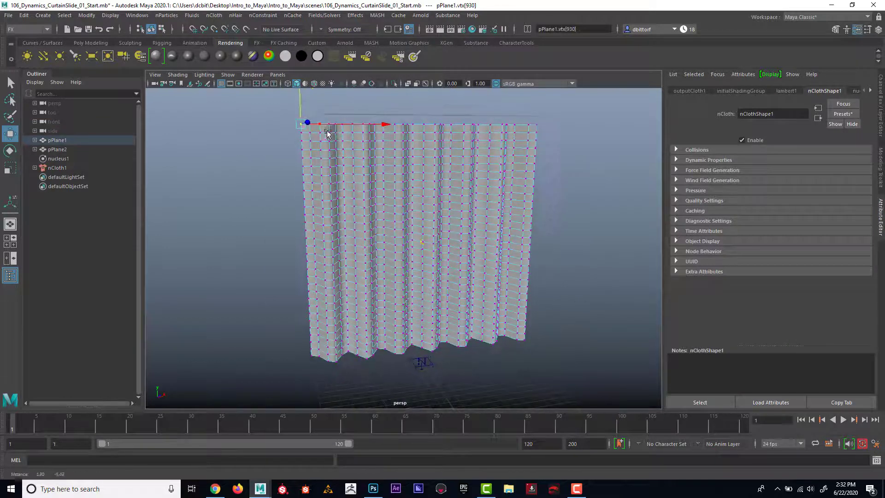
click(262, 15)
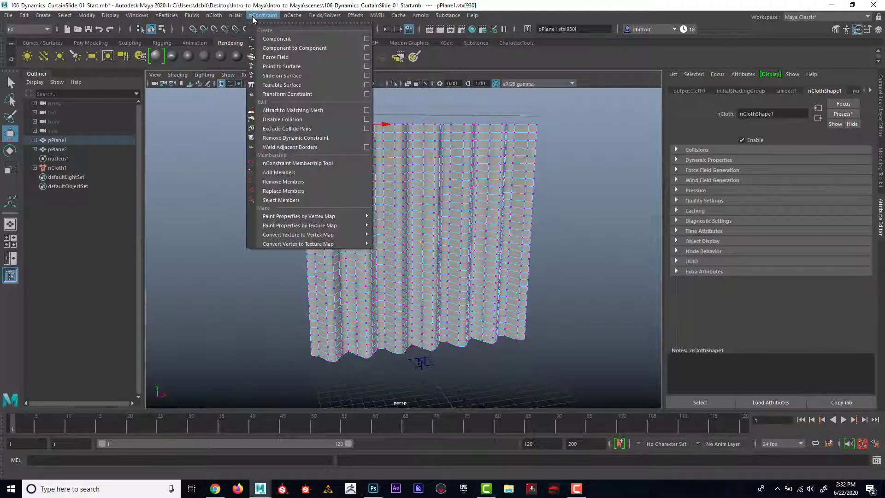
click(289, 94)
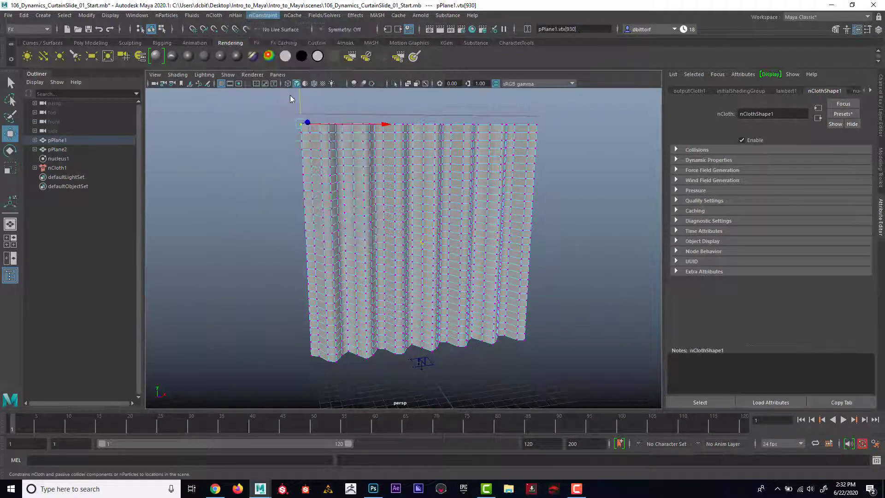
Step: Play the simulation to watch the cloth swing from the pinned corner, then rewind to frame 1
click(843, 419)
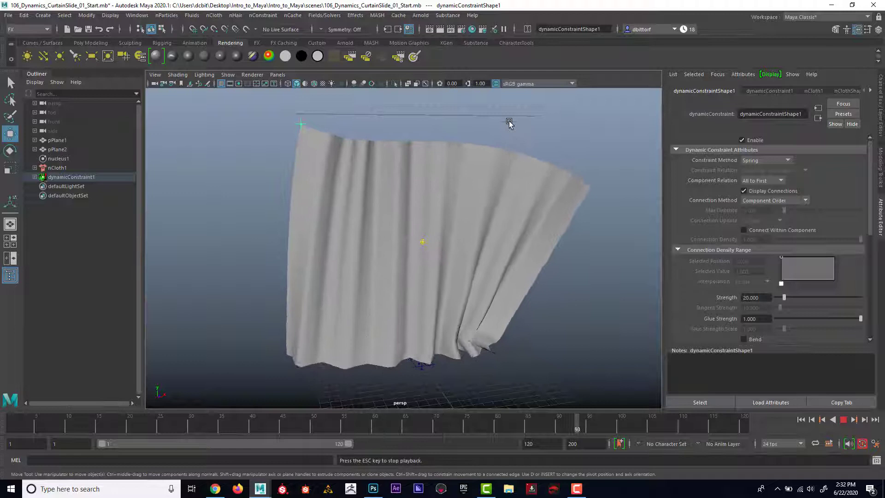
alt+drag(499, 143, 459, 179)
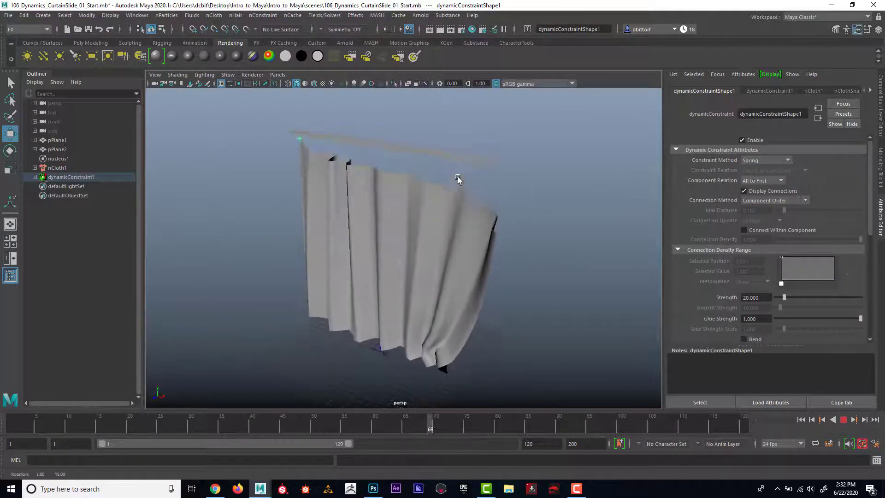
click(844, 420)
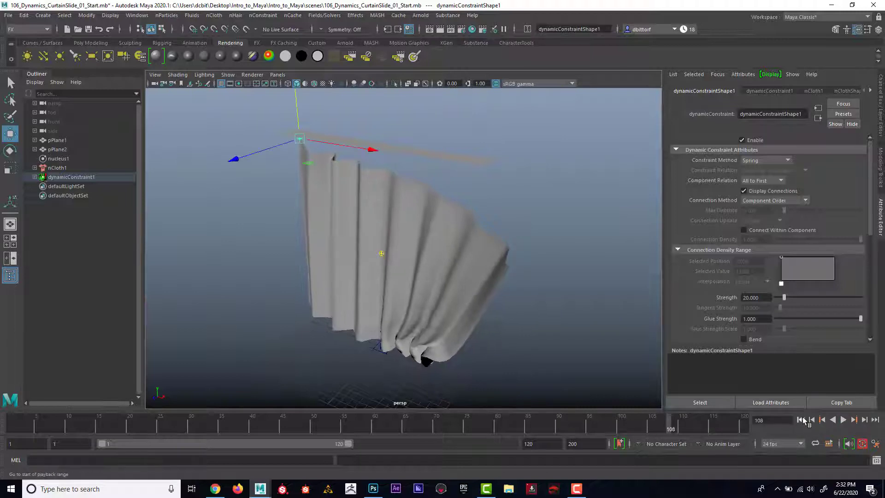
click(801, 419)
alt+drag(362, 134, 394, 125)
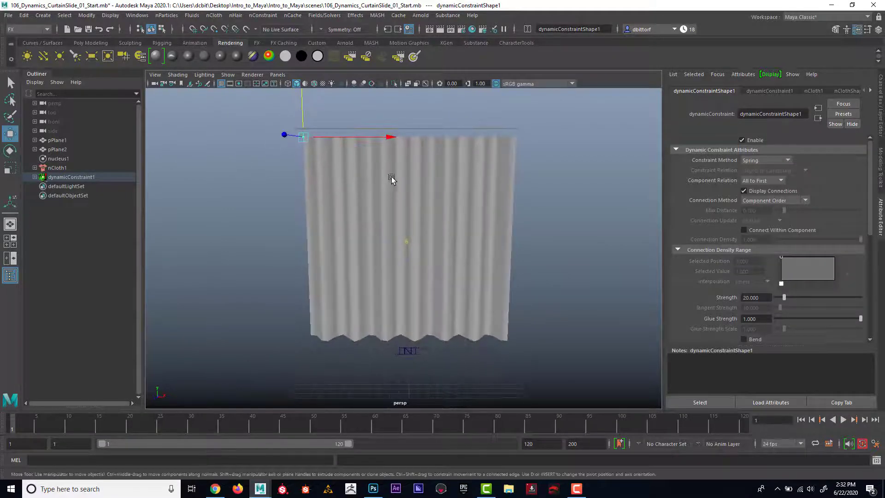
Step: Constrain the curtain's top vertex row to rail pPlane2 with Slide on Surface, creating dynamicConstraint2 and nRigid1
click(389, 161)
key(f)
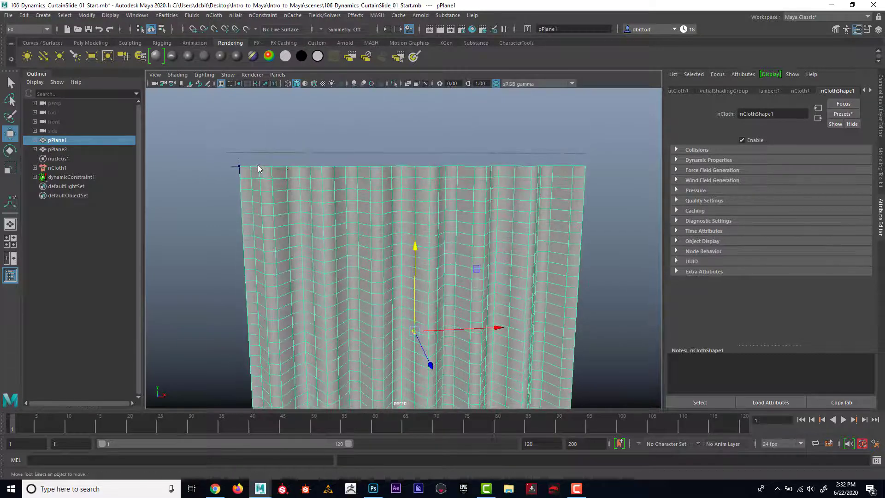
right_drag(287, 174, 277, 168)
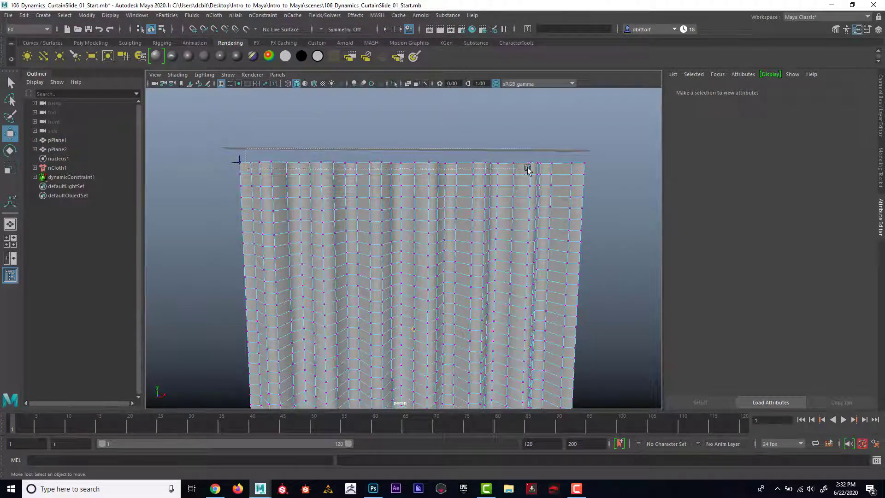
drag(600, 168, 503, 136)
shift+click(563, 137)
click(266, 15)
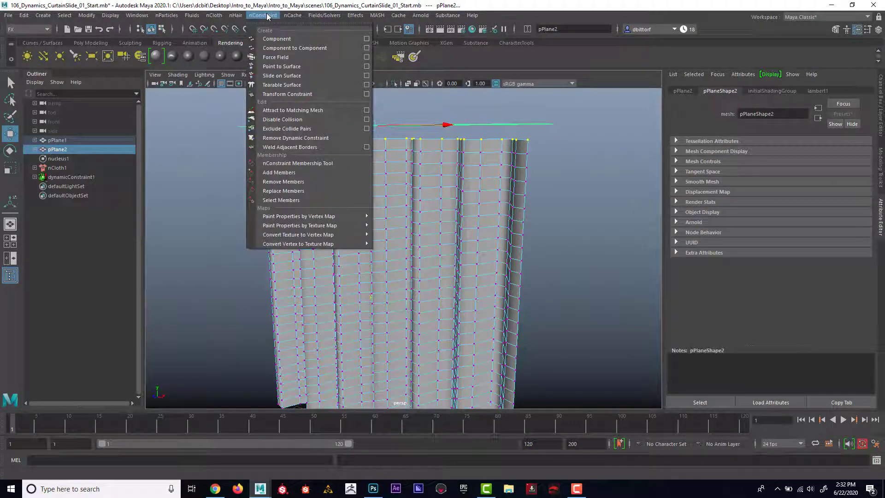
click(293, 80)
alt+drag(417, 145, 507, 208)
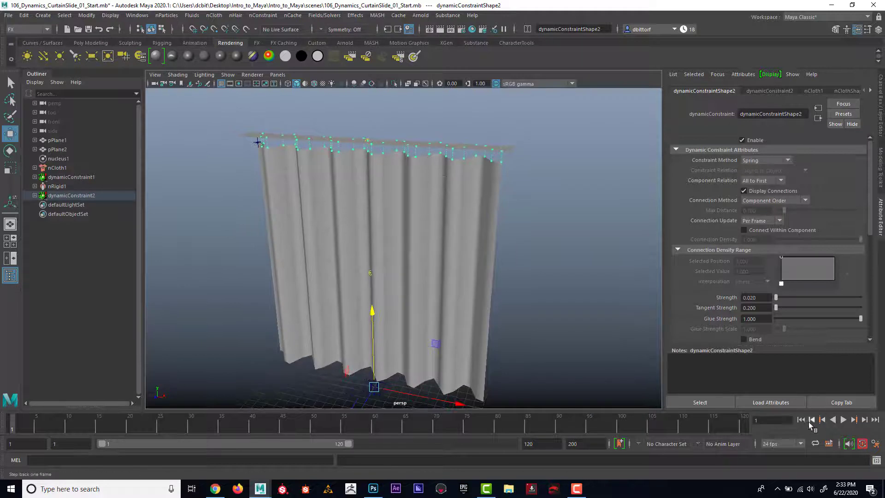
Step: Preview the curtain sliding on the rail, then rewind to frame 1
click(844, 420)
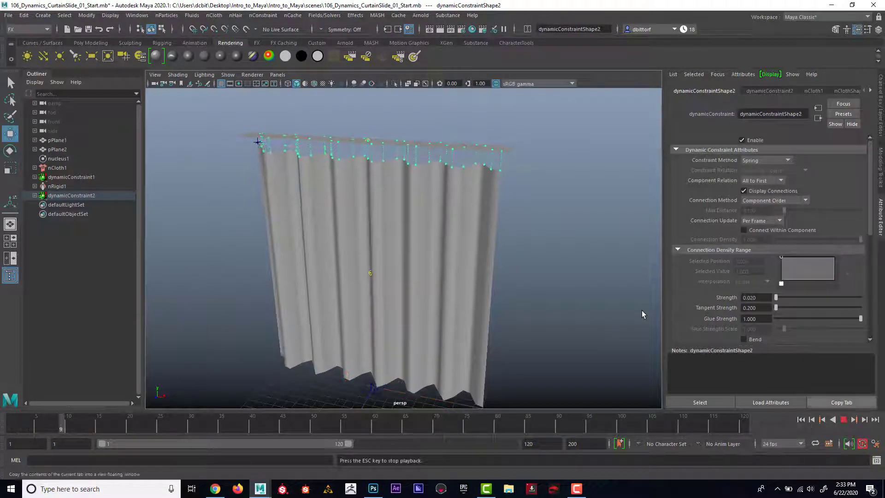
alt+drag(642, 311, 588, 217)
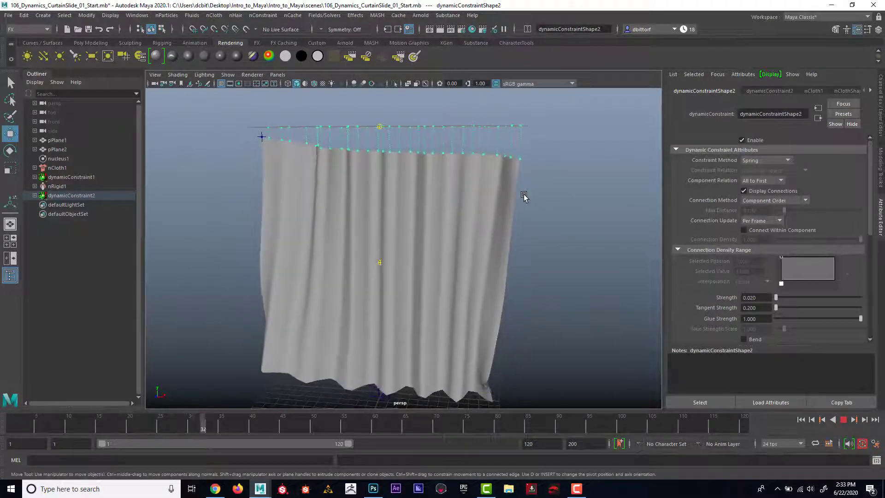
click(844, 420)
click(822, 420)
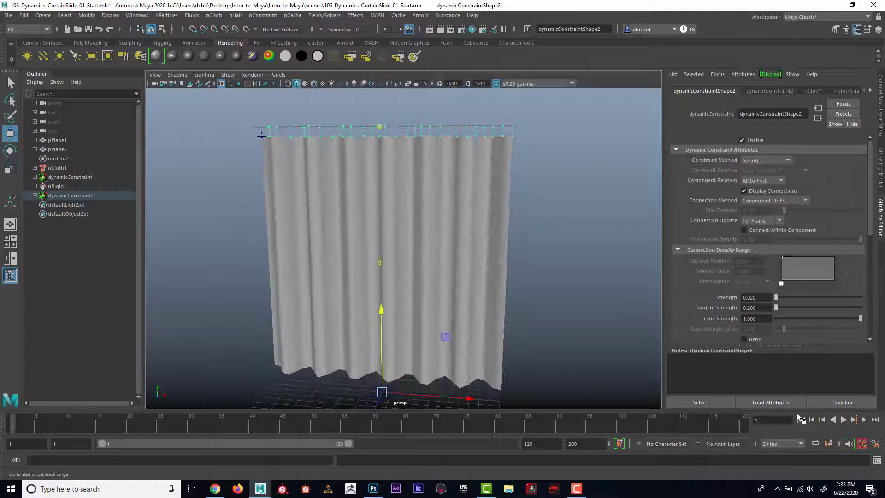
Step: Select dynamicConstraint2 and set its Strength to 40
click(503, 147)
click(503, 147)
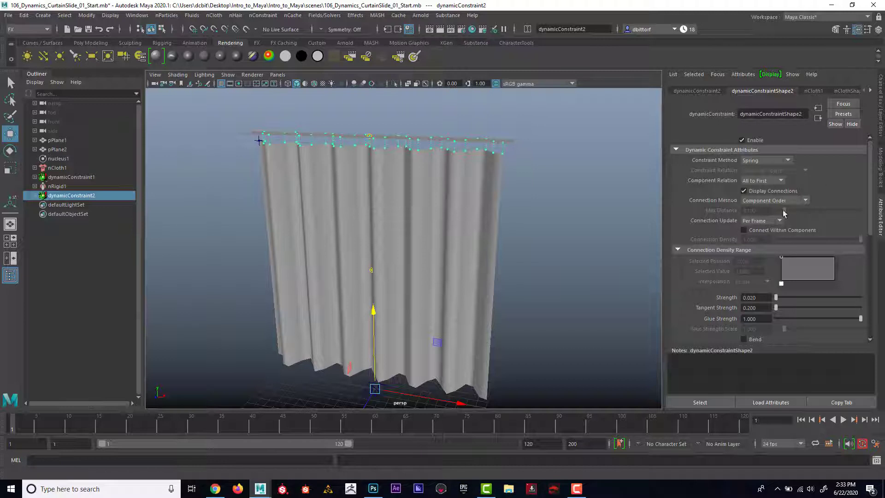
scroll(787, 225, down, 3)
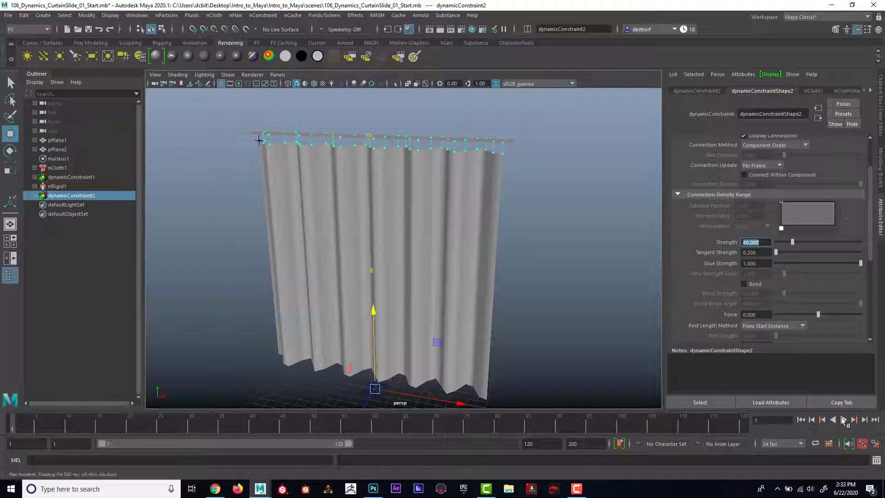
Step: Replay the simulation with Strength 40, rewind to frame 1, and select the curtain
click(843, 421)
mouse_move(557, 228)
alt+mouse_down()
mouse_move(565, 224)
mouse_move(553, 219)
alt+mouse_up()
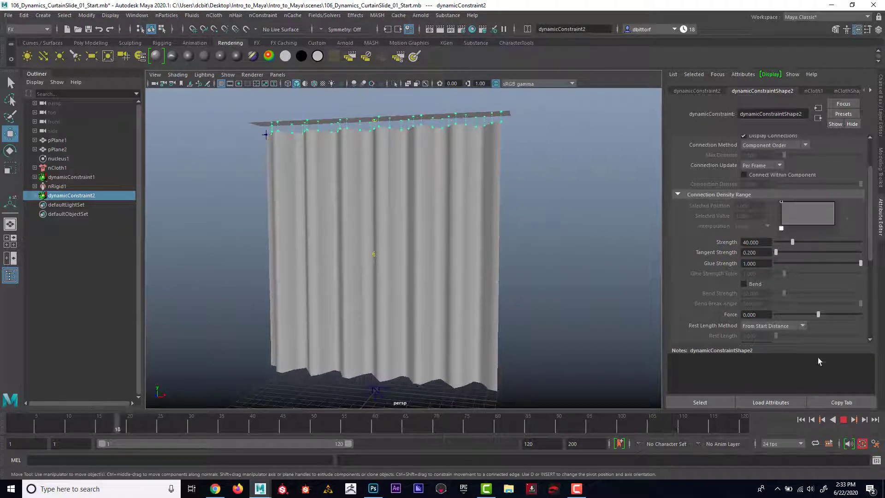
click(844, 420)
alt+drag(643, 299, 558, 249)
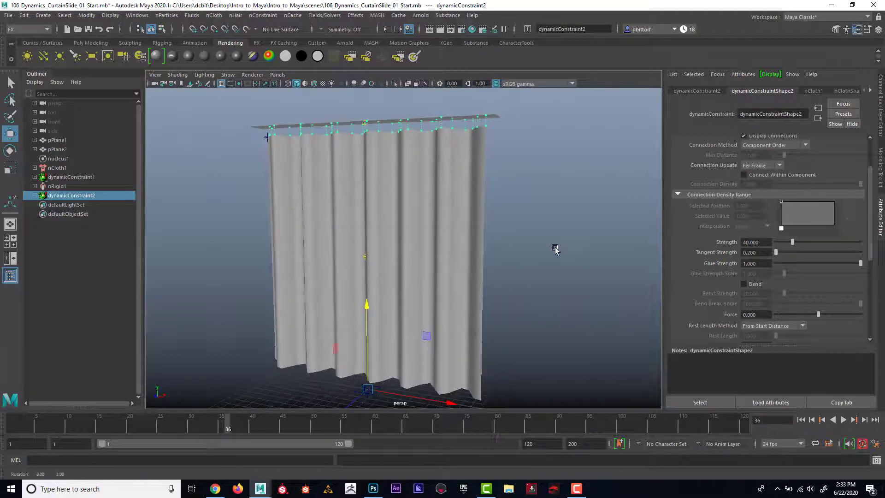
click(800, 420)
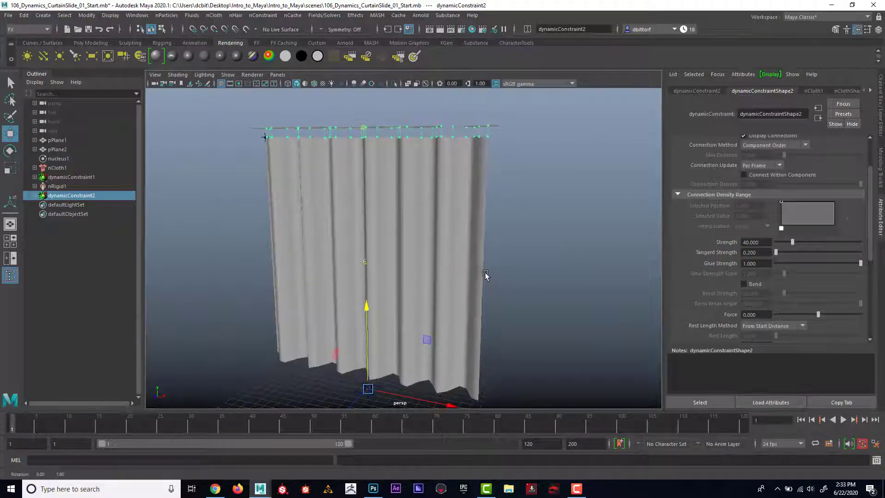
click(468, 257)
Step: Pin a vertex halfway down the curtain's right edge with transform constraint dynamicConstraint3
alt+drag(490, 237, 504, 240)
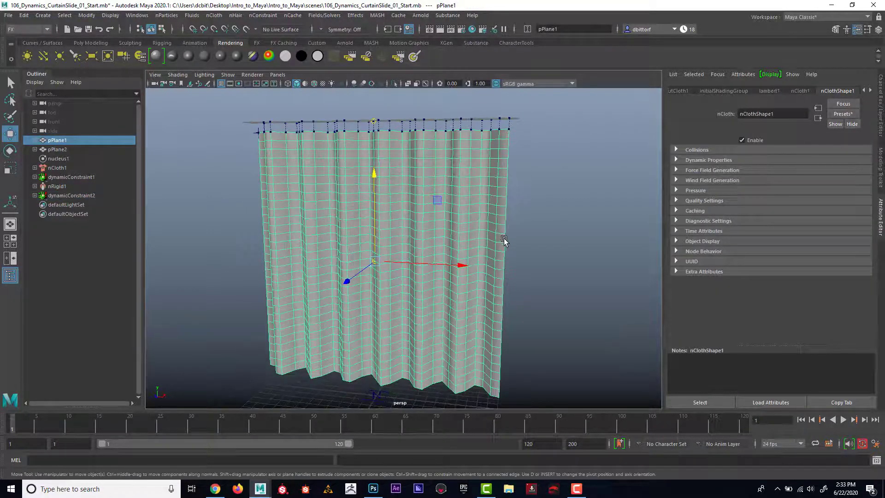
right_drag(503, 248, 461, 218)
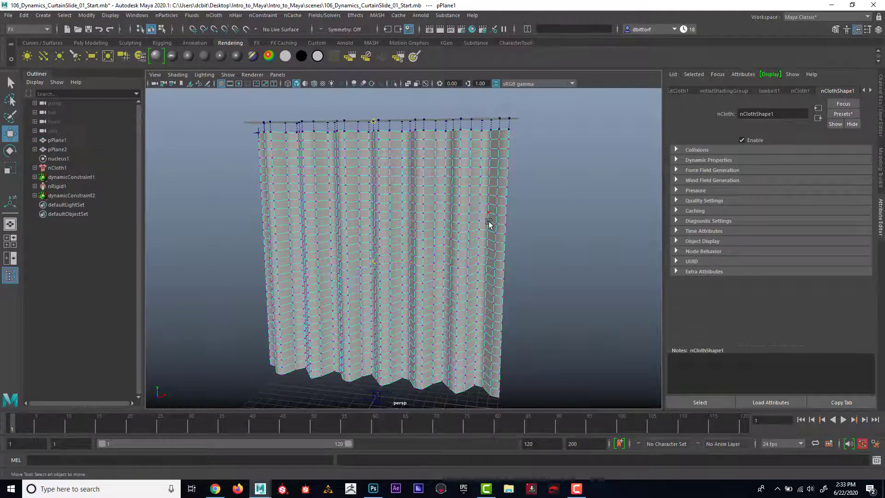
click(505, 244)
alt+drag(535, 265, 523, 251)
click(263, 15)
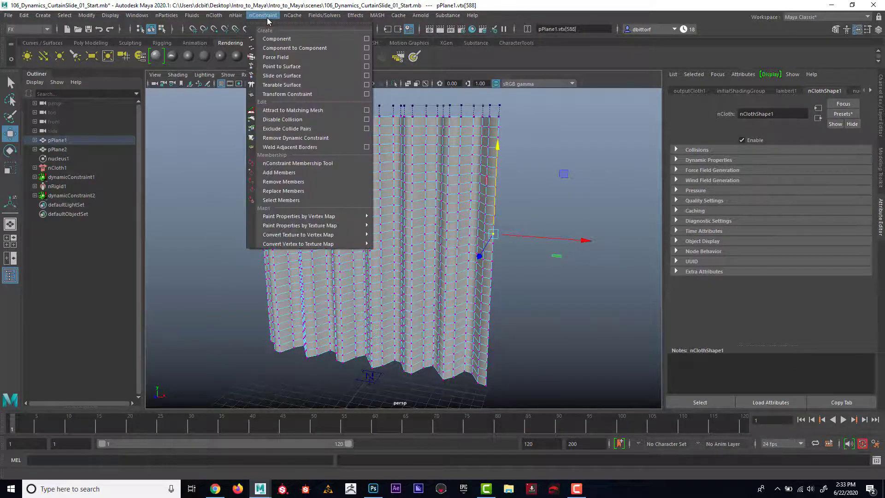
click(293, 95)
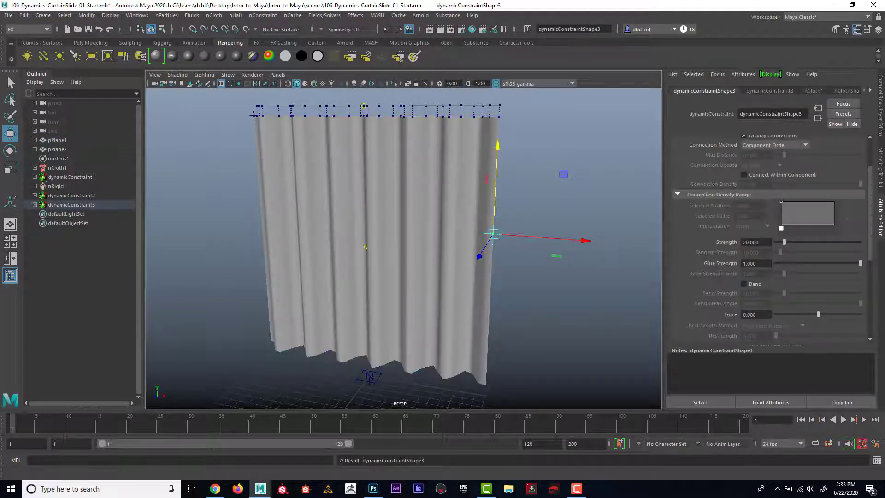
click(15, 172)
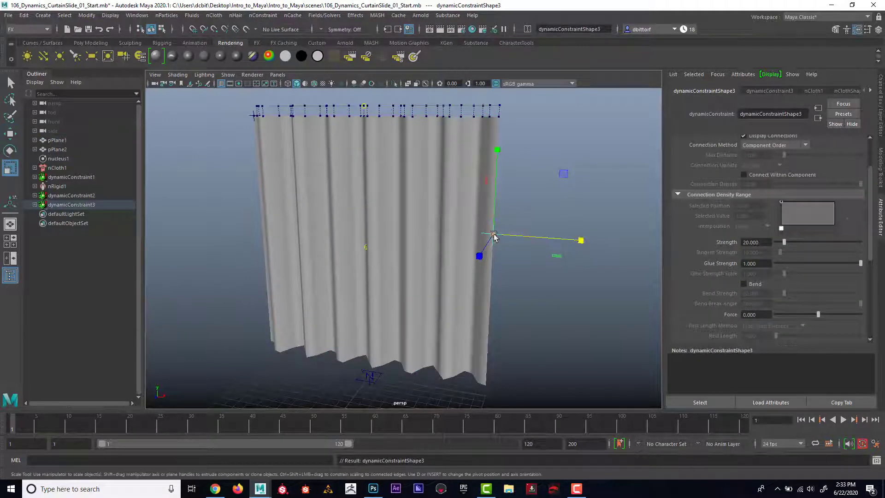
drag(493, 235, 519, 240)
click(513, 256)
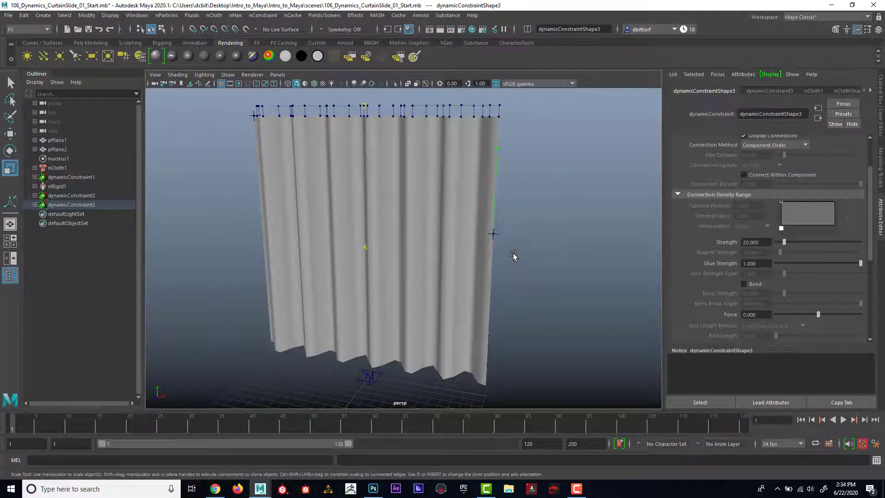
click(494, 232)
click(500, 233)
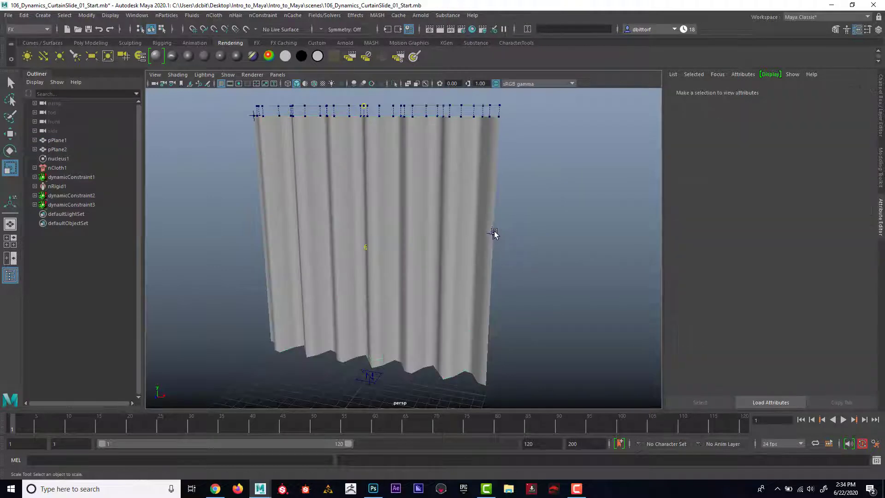
click(495, 233)
click(496, 234)
click(67, 205)
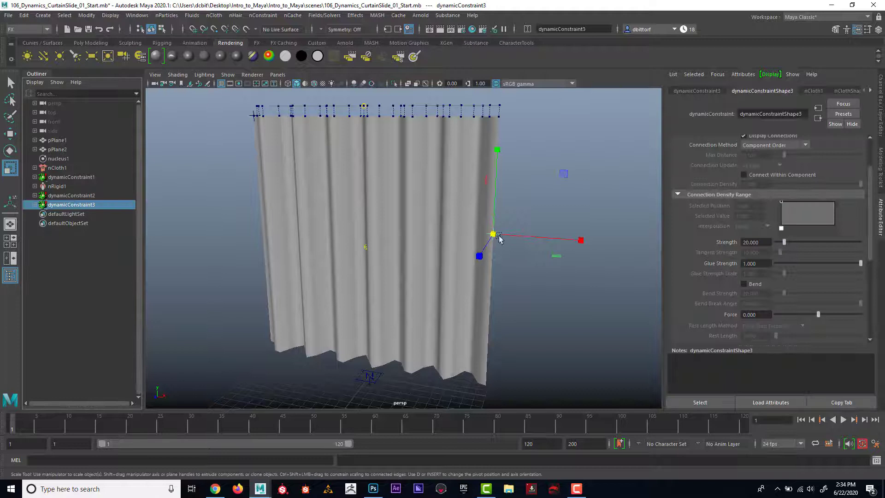
click(495, 234)
alt+drag(309, 229, 387, 226)
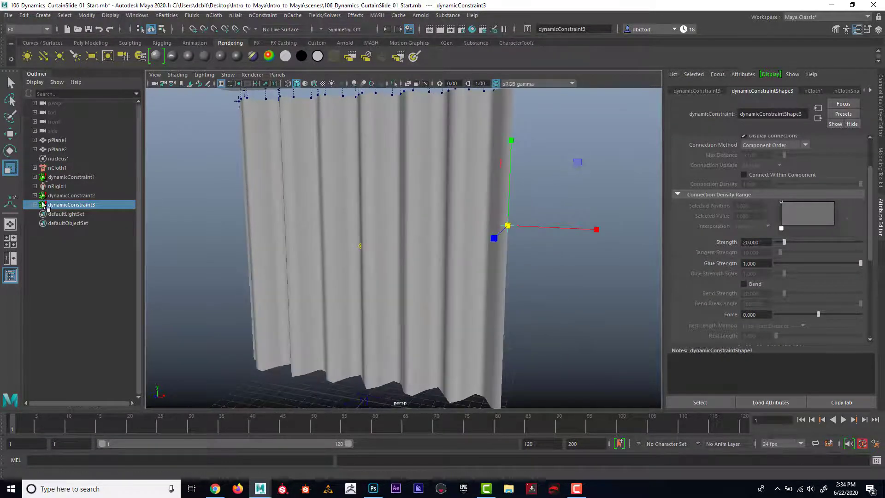
alt+right_drag(381, 273, 346, 281)
alt+drag(345, 280, 323, 184)
alt+drag(330, 246, 373, 248)
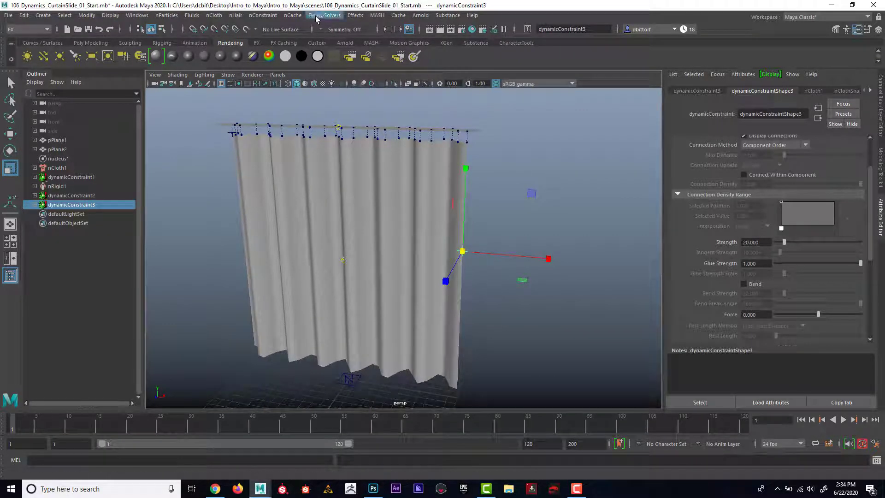
Step: In Interactive Playback, drag dynamicConstraint3's X arrow left to pull the curtain open, then rewind
click(263, 16)
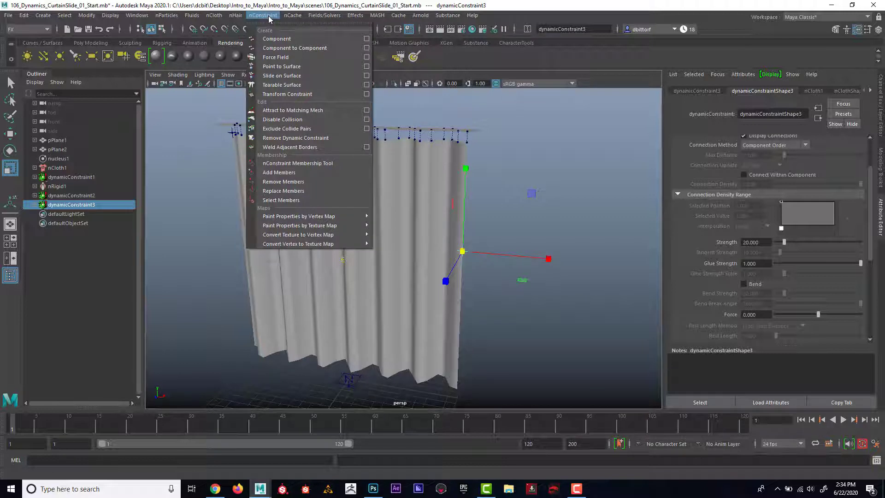
mouse_move(331, 16)
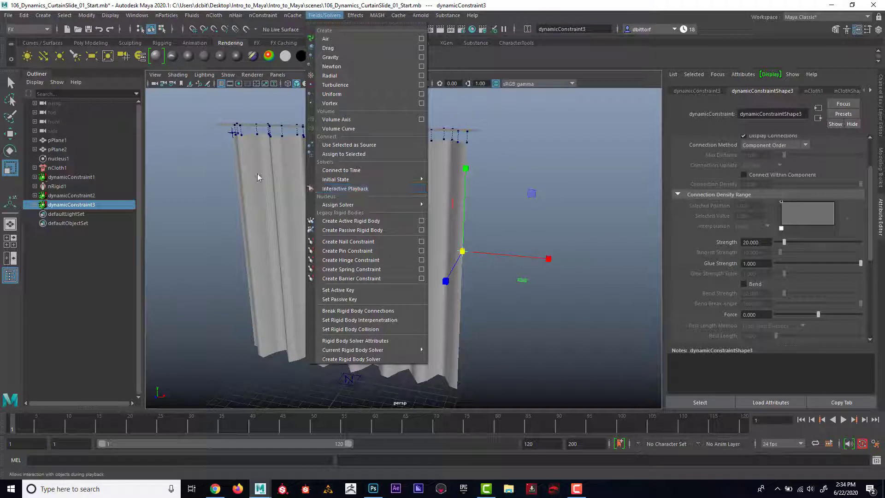
click(9, 134)
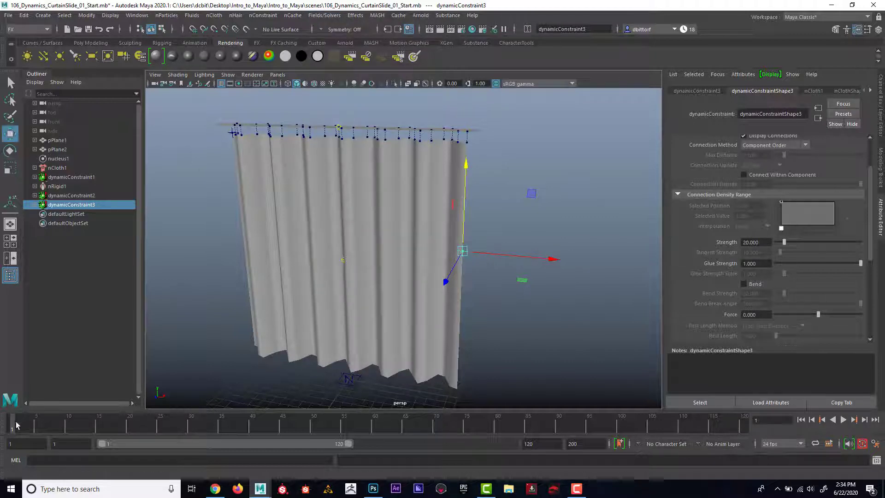
click(325, 16)
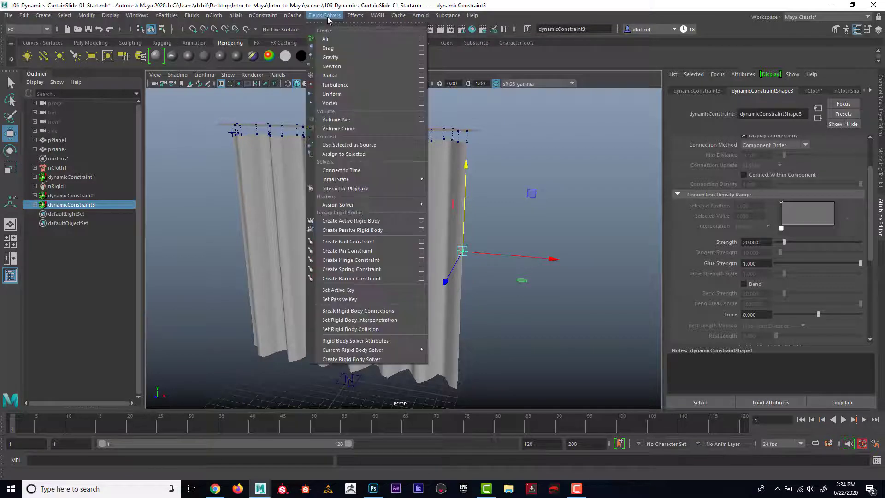
click(369, 188)
drag(554, 259, 380, 221)
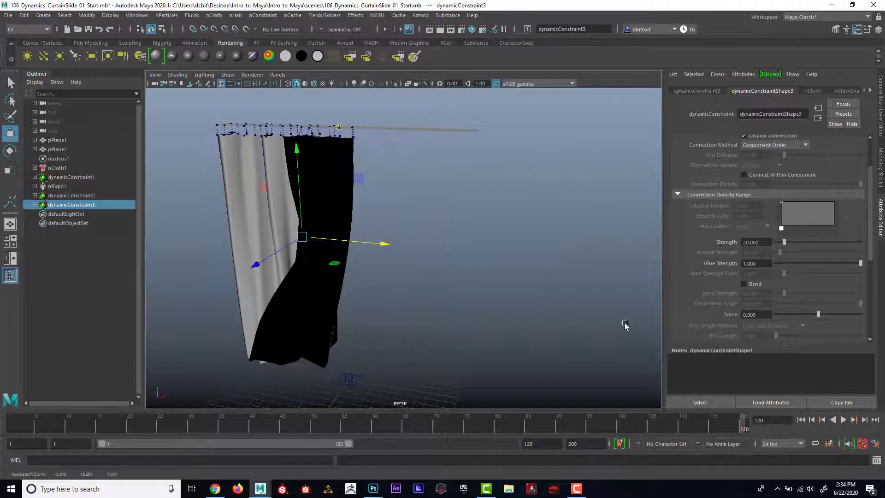
click(800, 420)
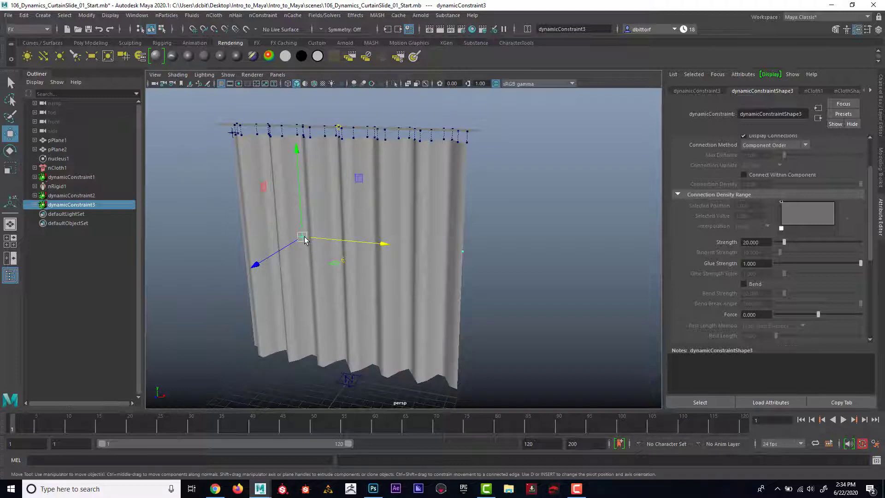
Step: Undo the constraint handle's move and set the playback end time to 1000
key(ctrl+z)
key(ctrl+z)
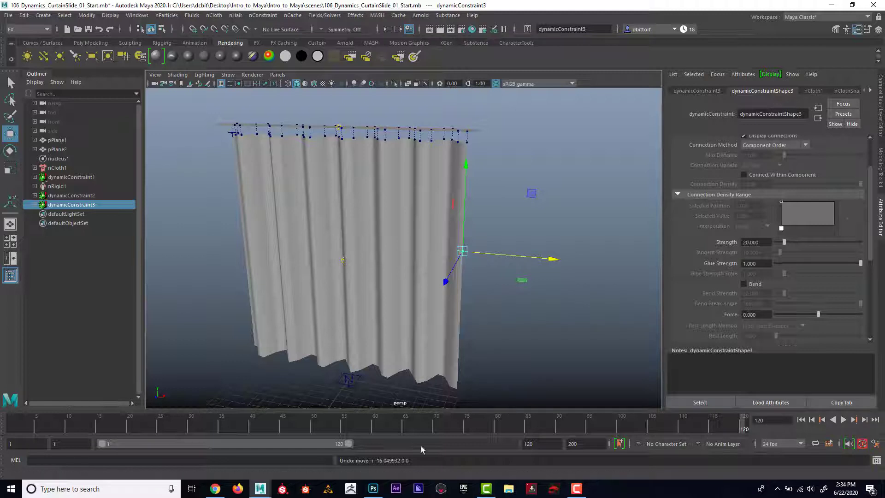
text(1000)
key(Return)
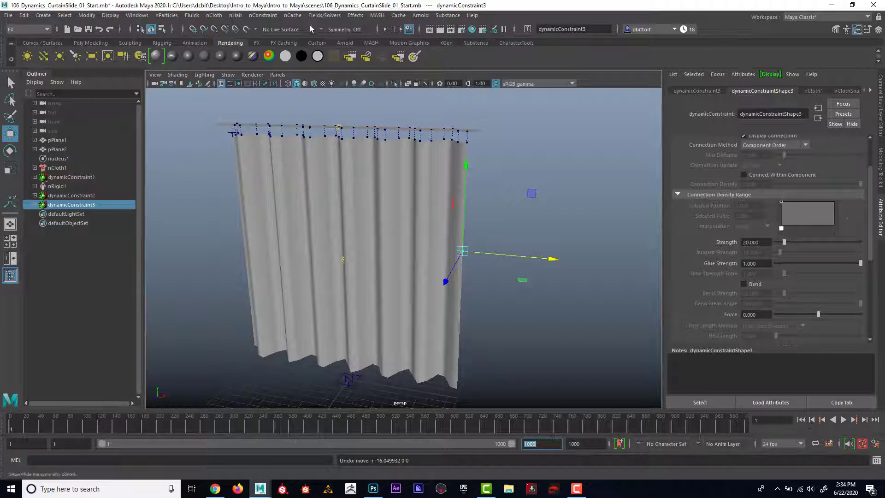
Step: In Interactive Playback, drag dynamicConstraint3 left to open the curtain, then right to close it
click(322, 15)
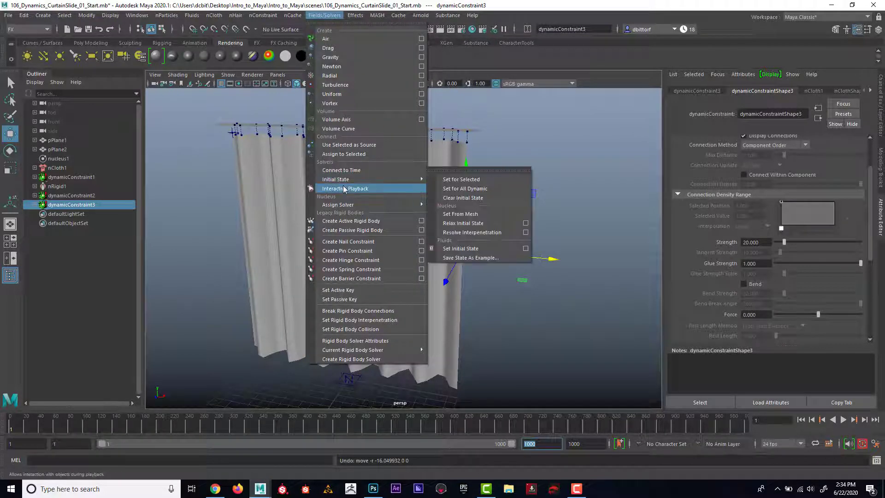
click(389, 203)
drag(526, 256, 307, 221)
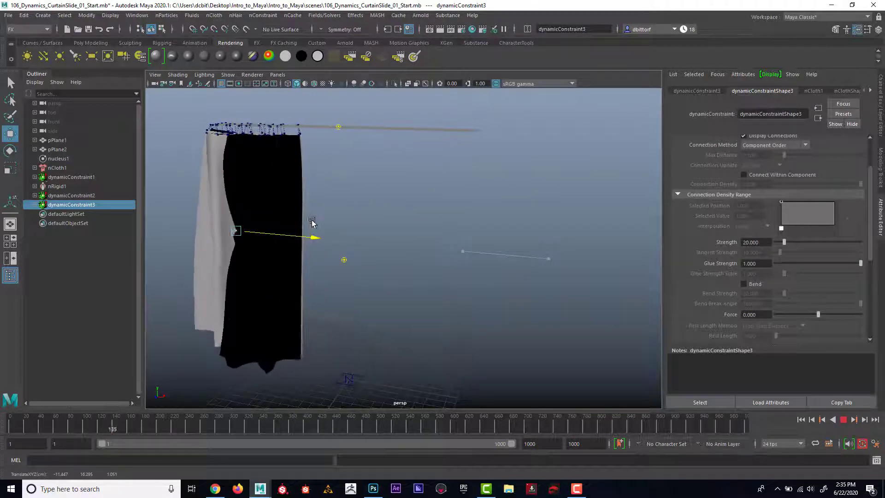
drag(363, 234, 568, 261)
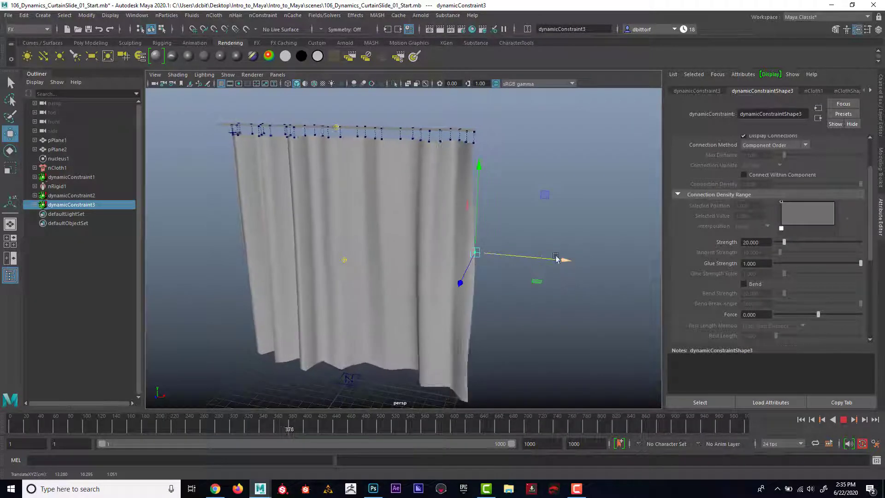
alt+drag(477, 241, 457, 243)
alt+drag(408, 192, 431, 211)
alt+right_drag(430, 211, 432, 192)
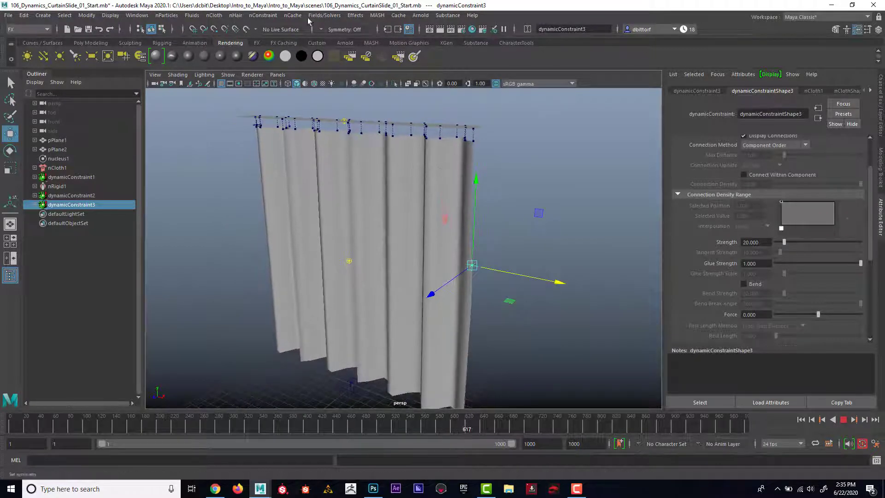
Step: Open the nConstraint menu while interactive playback continues near frame 664
click(262, 15)
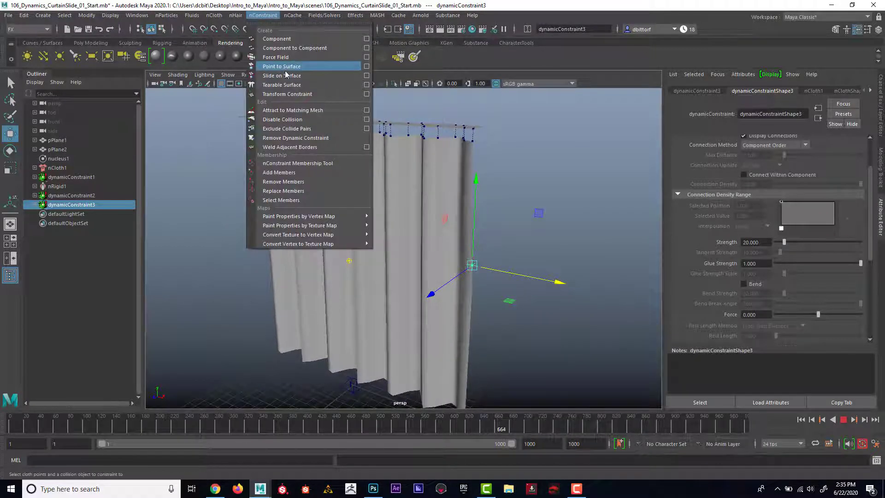